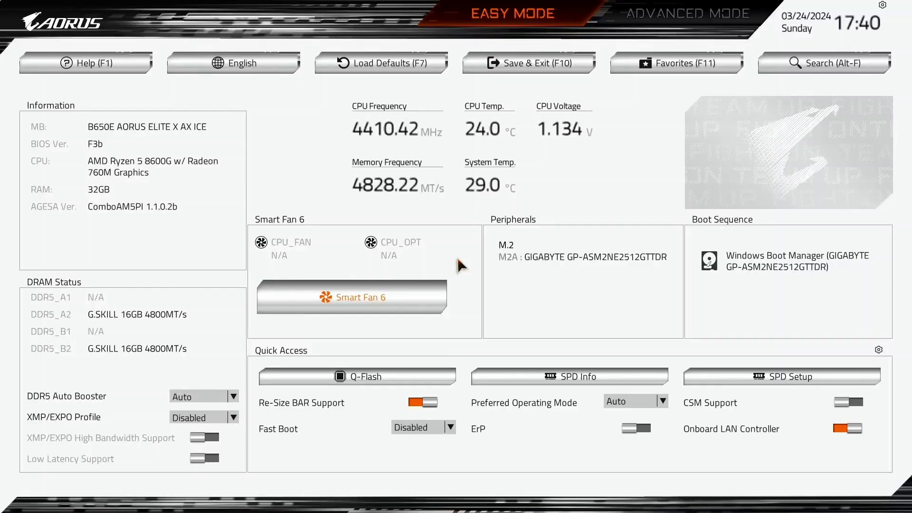
- In Easy Mode, choose the EXPO 1 memory profile and enable XMP/EXPO High Bandwidth Support
{"action": "left_click", "coordinate": [229, 416]}
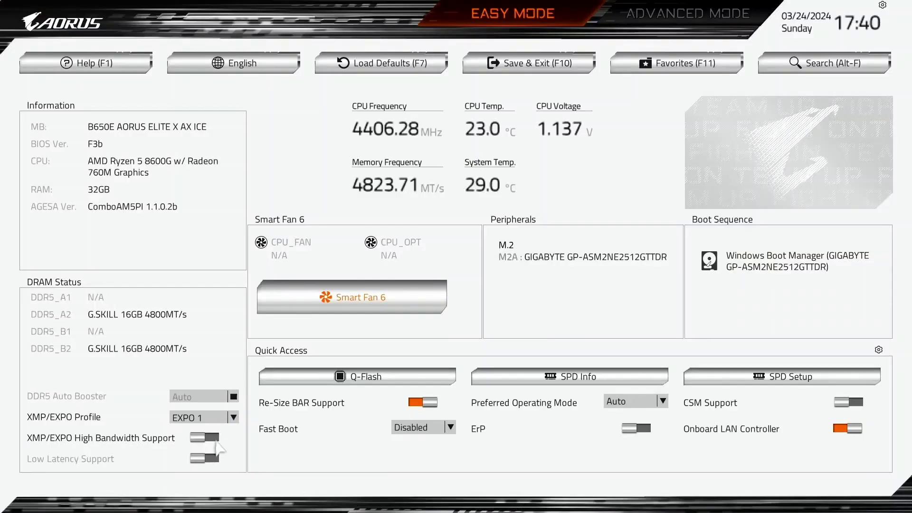
{"action": "left_click", "coordinate": [215, 440]}
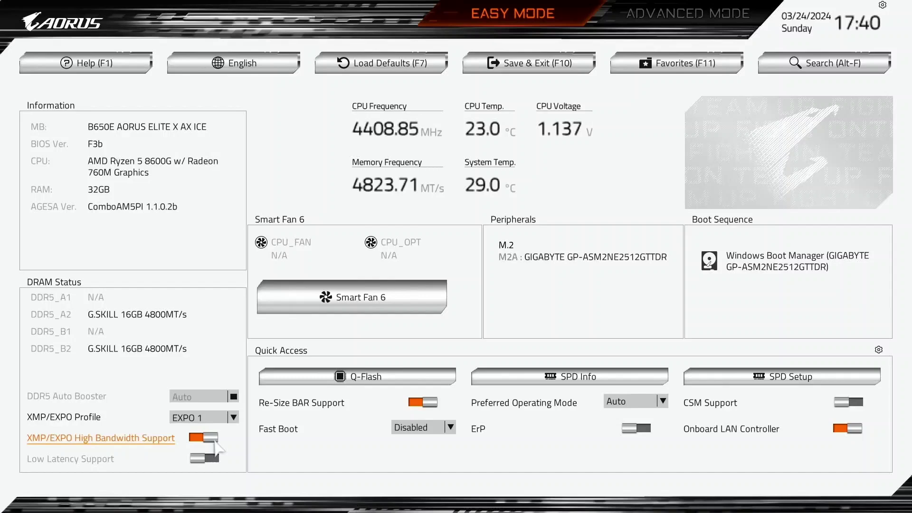
- In Advanced Mode, go to Settings > AMD Overclocking, accept the warning, and enter Manual iGPU Overclocking
{"action": "key", "text": "F2"}
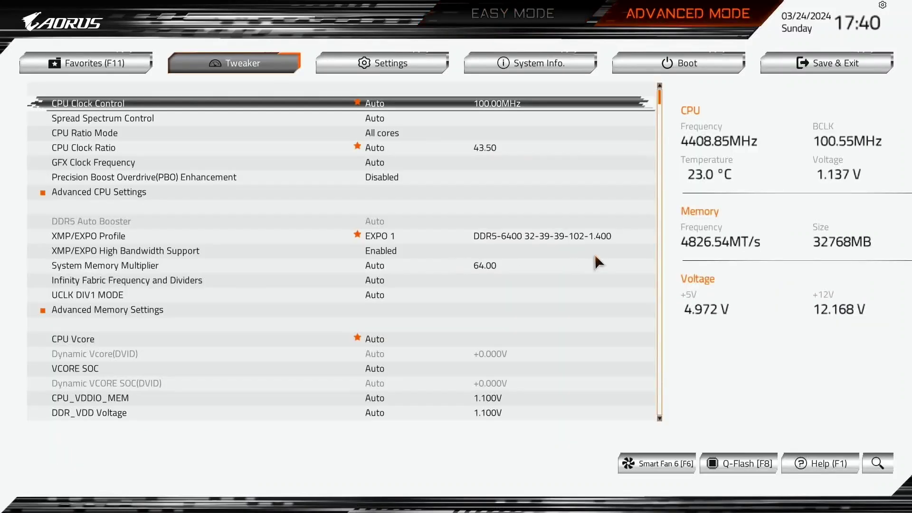
{"action": "key", "text": "Right"}
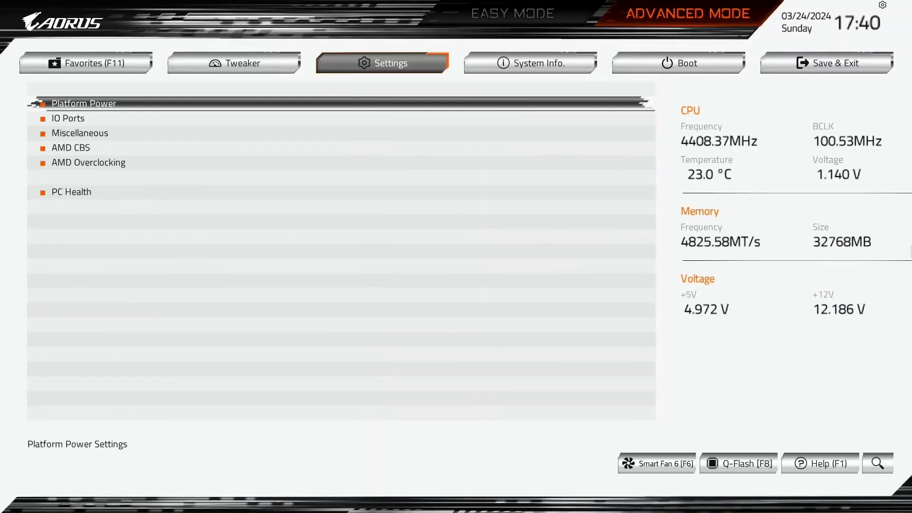
{"action": "key", "text": "Down"}
{"action": "key", "text": "Down"}
{"action": "key", "text": "Down"}
{"action": "key", "text": "Down"}
{"action": "key", "text": "Return"}
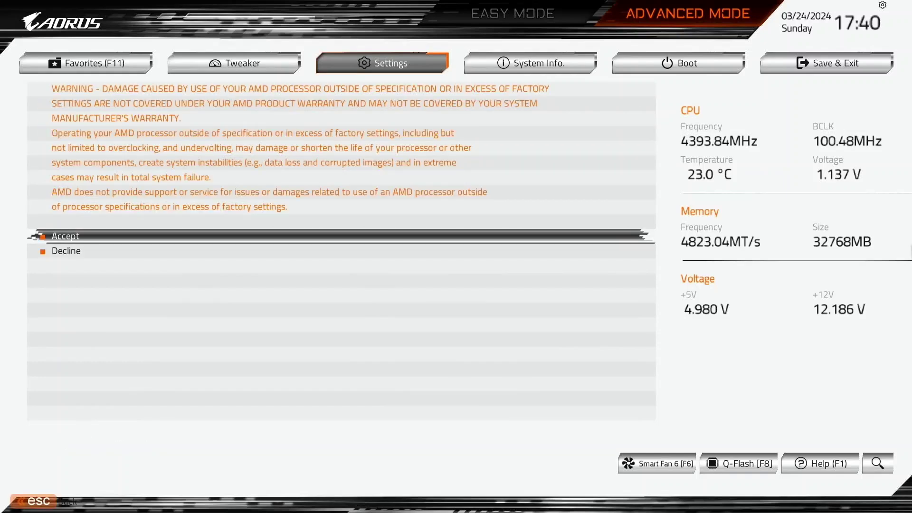
{"action": "key", "text": "Return"}
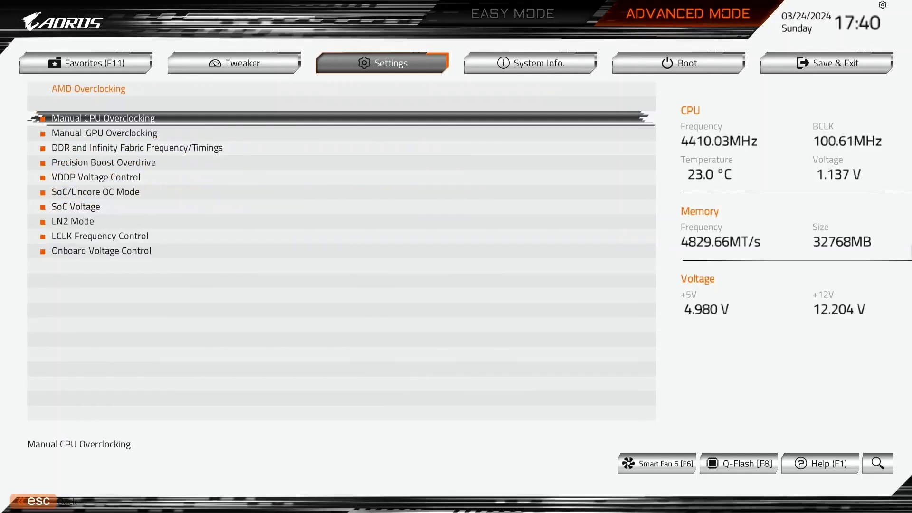
{"action": "key", "text": "Down"}
{"action": "key", "text": "Return"}
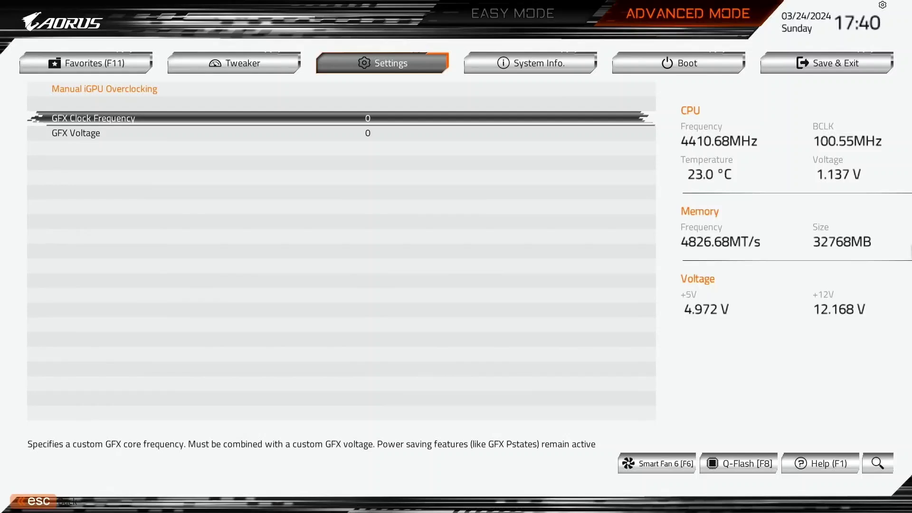
- Set GFX Clock Frequency to 3150 and GFX Voltage to 1250
{"action": "type", "text": "3150"}
{"action": "key", "text": "Down"}
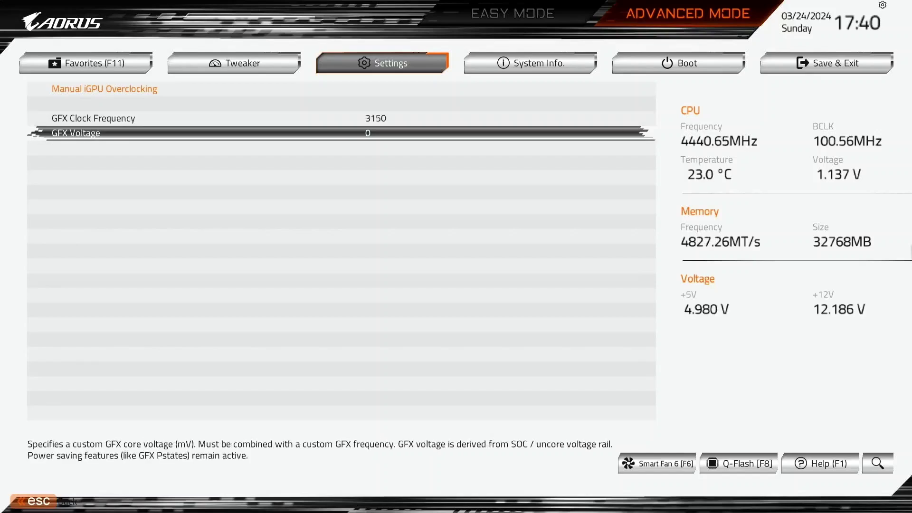
{"action": "type", "text": "1250"}
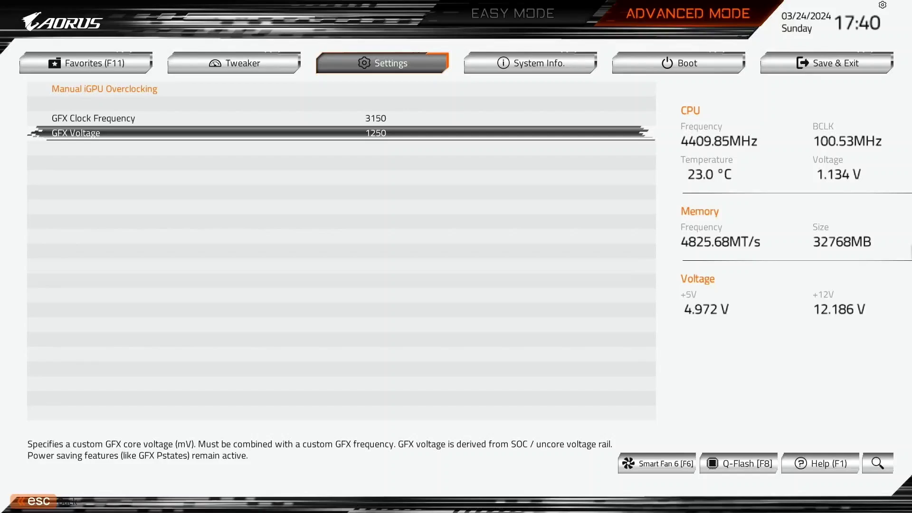
{"action": "key", "text": "Escape"}
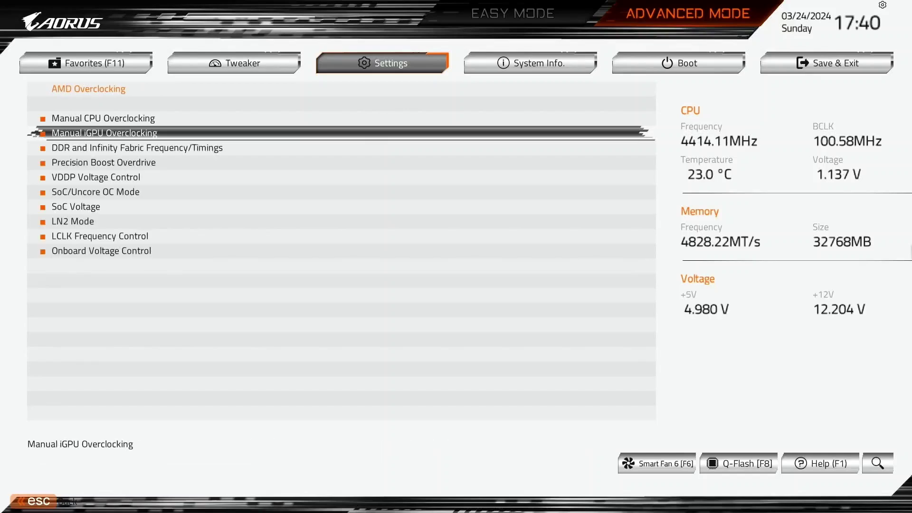
- Under DDR and Infinity Fabric Frequency/Timings, set the Infinity Fabric frequency to 2467 MHz
{"action": "key", "text": "Down"}
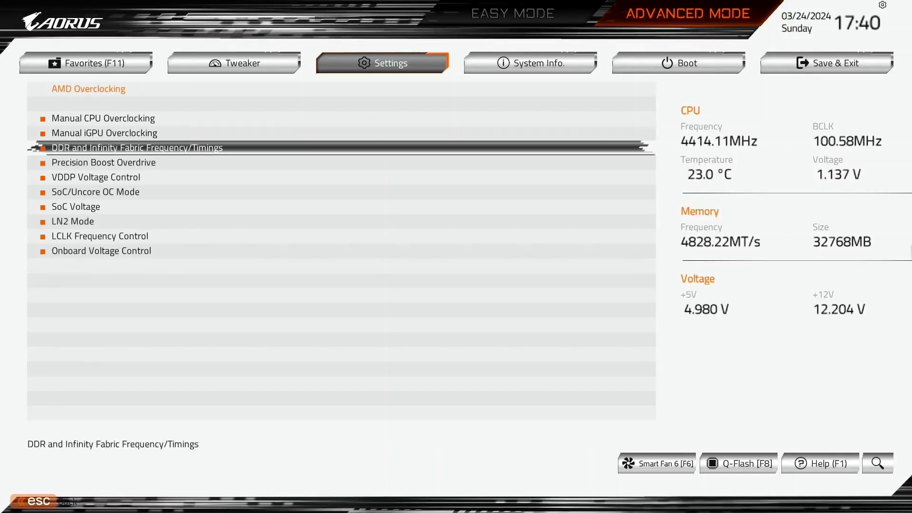
{"action": "key", "text": "Return"}
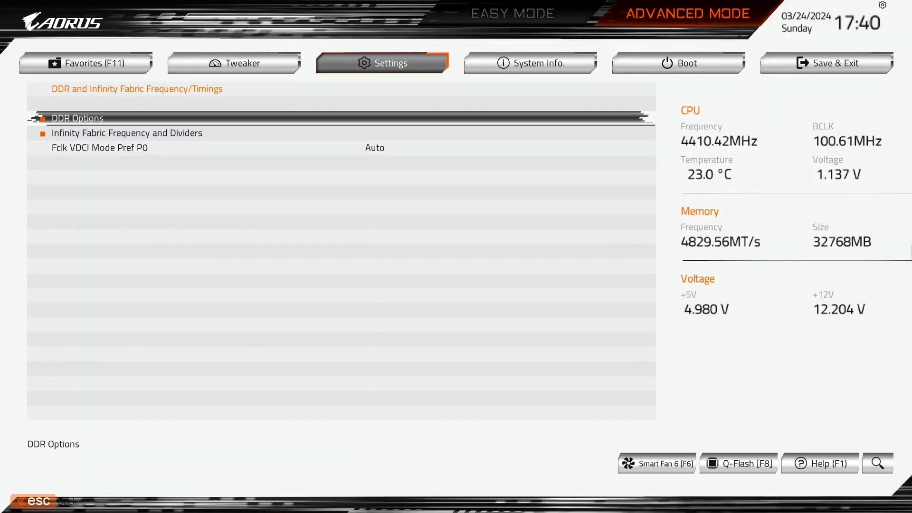
{"action": "key", "text": "Down"}
{"action": "key", "text": "Return"}
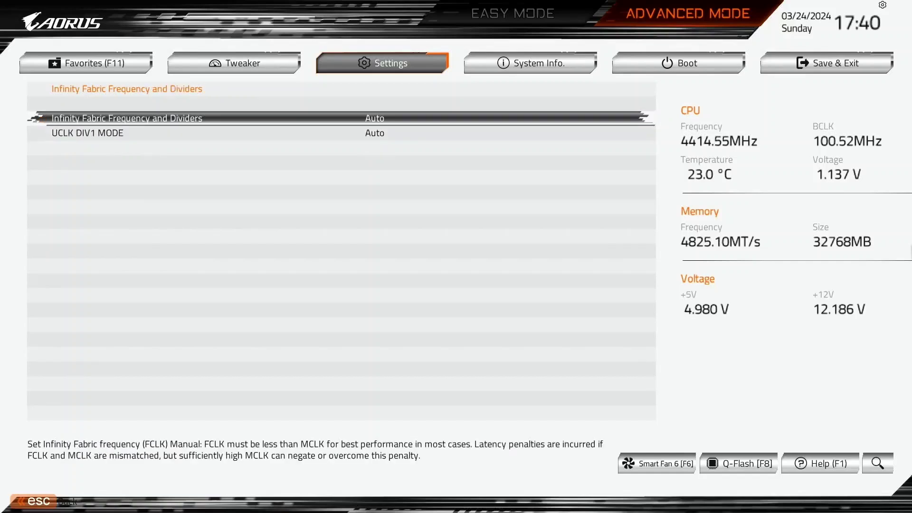
{"action": "key", "text": "Return"}
{"action": "key", "text": "Down"}
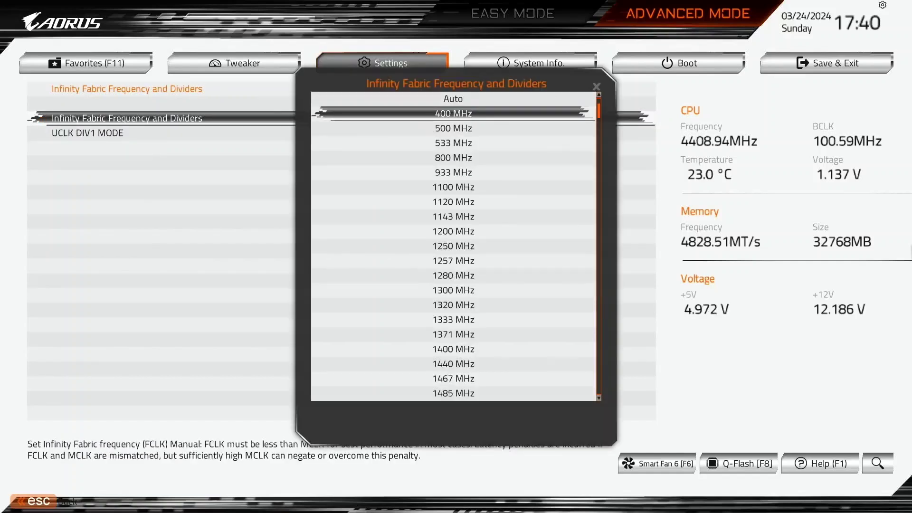
{"action": "key", "text": "Down"}
{"action": "key", "text": "Down"}
{"action": "key", "text": "Down"}
{"action": "key", "text": "Down"}
{"action": "key", "text": "Down"}
{"action": "key", "text": "Down"}
{"action": "key", "text": "Down"}
{"action": "key", "text": "Down"}
{"action": "key", "text": "Down"}
{"action": "key", "text": "Down"}
{"action": "key", "text": "Down"}
{"action": "key", "text": "Down"}
{"action": "key", "text": "Down"}
{"action": "key", "text": "Down"}
{"action": "key", "text": "Down"}
{"action": "key", "text": "Down"}
{"action": "key", "text": "Down"}
{"action": "key", "text": "Down"}
{"action": "key", "text": "Down"}
{"action": "key", "text": "Down"}
{"action": "key", "text": "Down"}
{"action": "key", "text": "Down"}
{"action": "key", "text": "Down"}
{"action": "key", "text": "Down"}
{"action": "key", "text": "Down"}
{"action": "key", "text": "Down"}
{"action": "key", "text": "Down"}
{"action": "key", "text": "Down"}
{"action": "key", "text": "Down"}
{"action": "key", "text": "Down"}
{"action": "key", "text": "Down"}
{"action": "key", "text": "Down"}
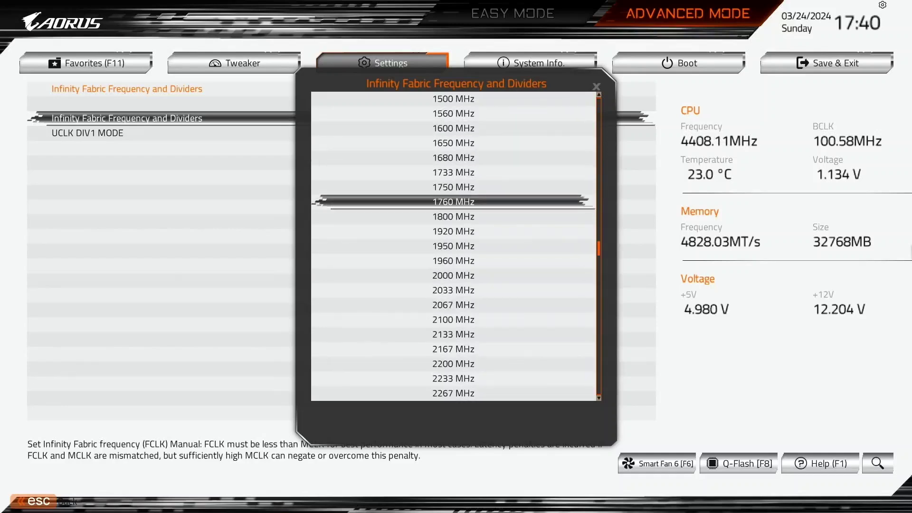
{"action": "key", "text": "Down"}
{"action": "key", "text": "Down"}
{"action": "key", "text": "Down"}
{"action": "key", "text": "Down"}
{"action": "key", "text": "Down"}
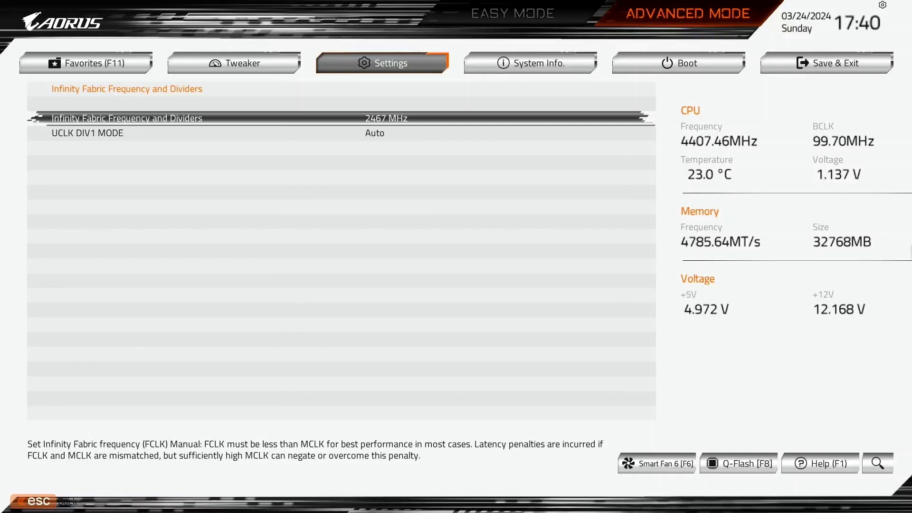
- Set UCLK DIV1 MODE to UCLK=MEMCLK
{"action": "key", "text": "Down"}
{"action": "key", "text": "Return"}
{"action": "key", "text": "Down"}
{"action": "key", "text": "Return"}
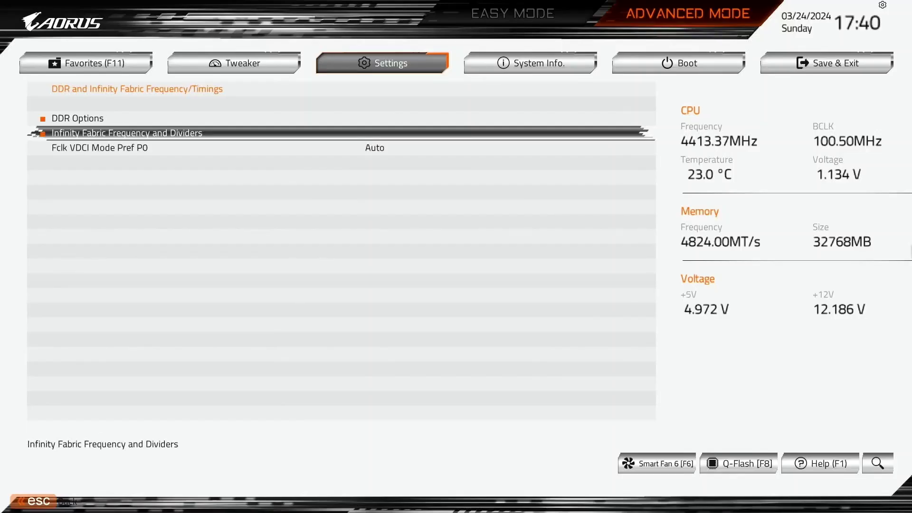
{"action": "key", "text": "Escape"}
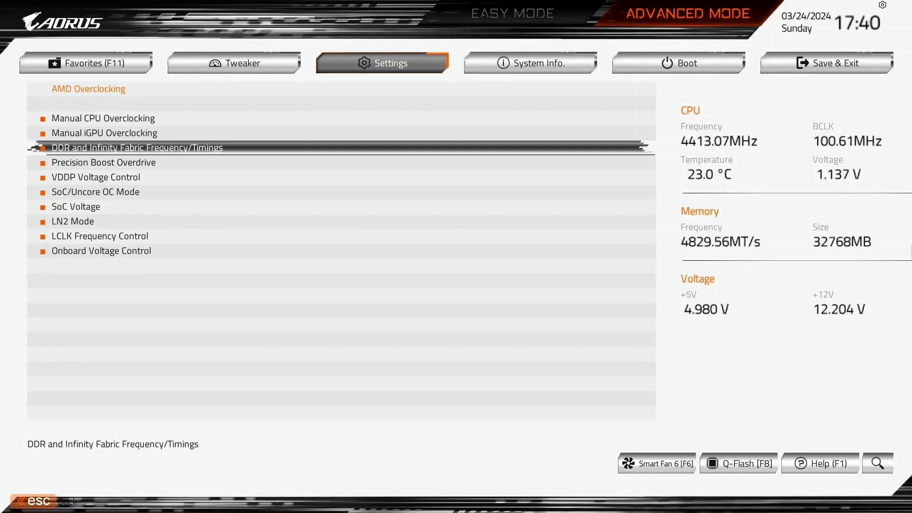
- Set Precision Boost Overdrive to Advanced with PBO Limits set to Motherboard
{"action": "key", "text": "Down"}
{"action": "key", "text": "Return"}
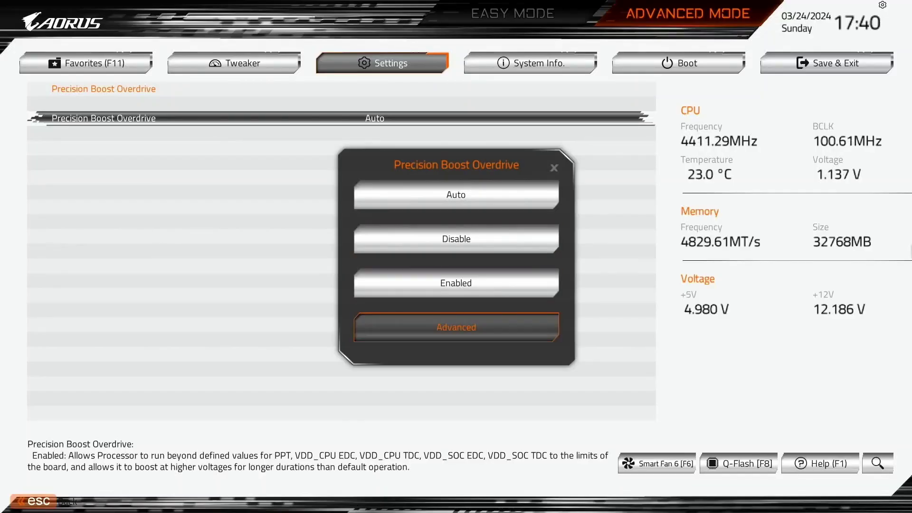
{"action": "key", "text": "Return"}
{"action": "key", "text": "Down"}
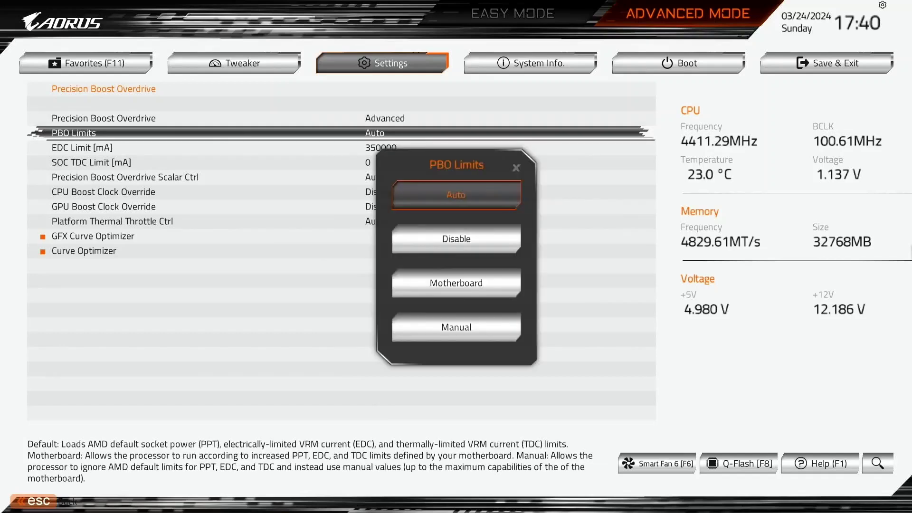
{"action": "key", "text": "Down"}
{"action": "key", "text": "Down"}
{"action": "key", "text": "Return"}
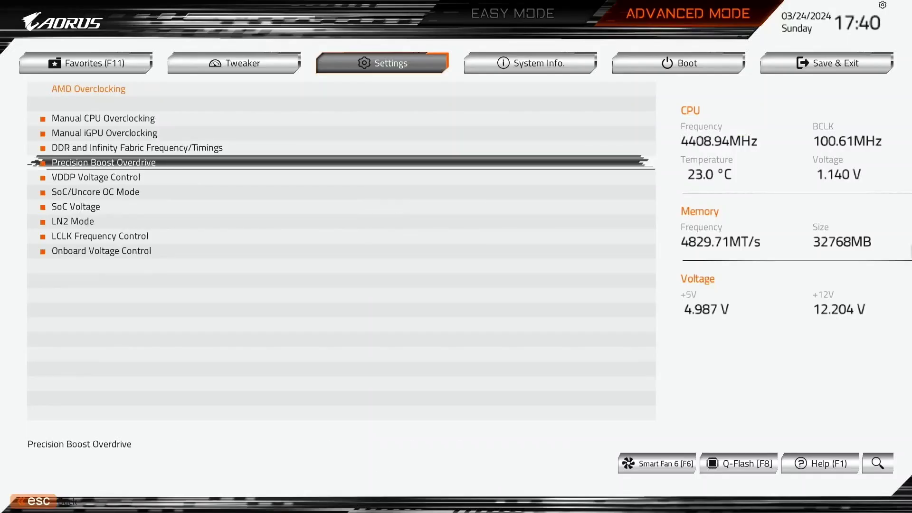
- Set SoC/Uncore OC Mode to Enabled, accepting the S3 sleep warning
{"action": "key", "text": "Down"}
{"action": "key", "text": "Down"}
{"action": "key", "text": "Return"}
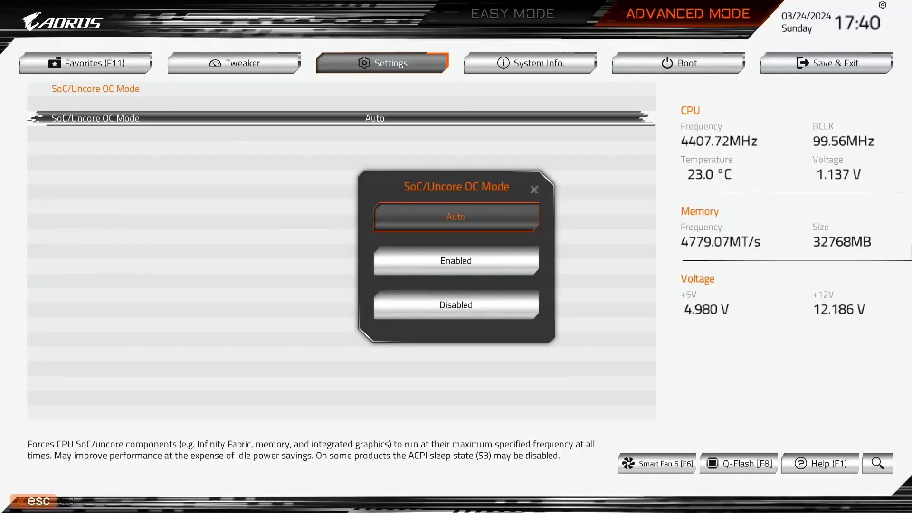
{"action": "key", "text": "Down"}
{"action": "key", "text": "Return"}
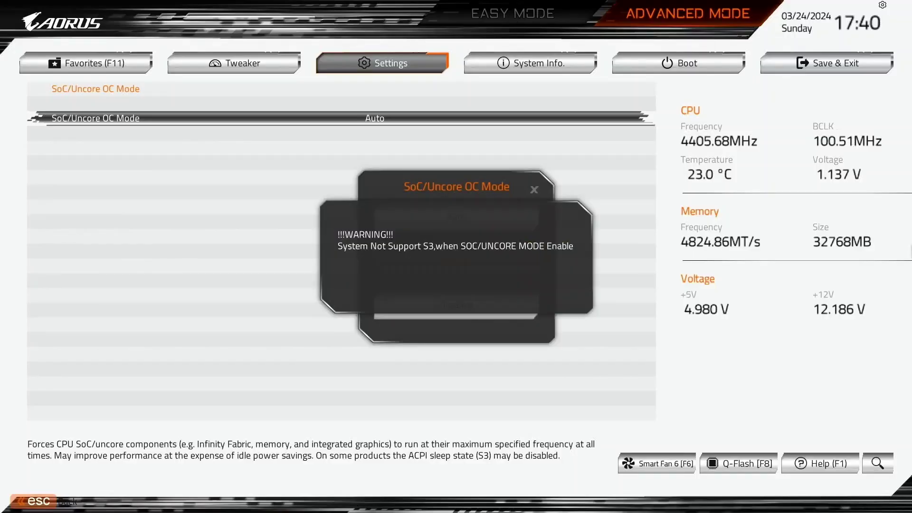
{"action": "key", "text": "Escape"}
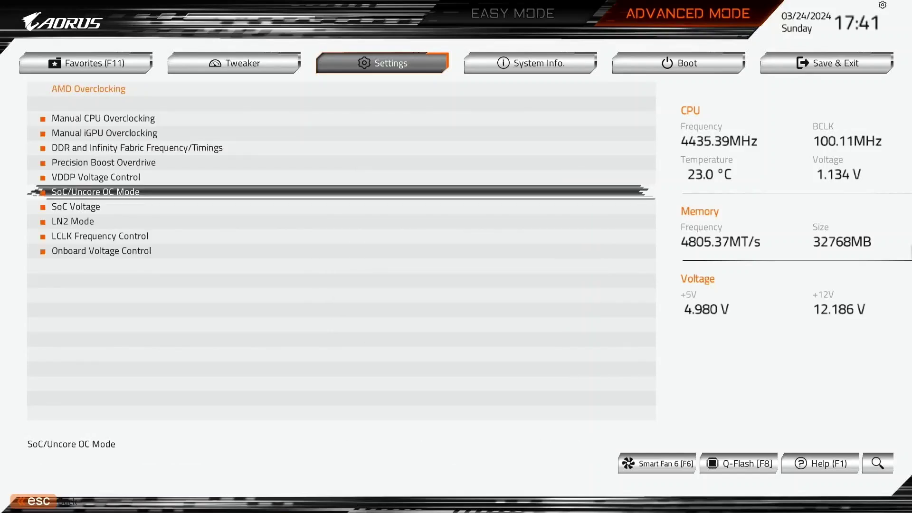
- Set the SoC Voltage to 1300
{"action": "key", "text": "Down"}
{"action": "key", "text": "Return"}
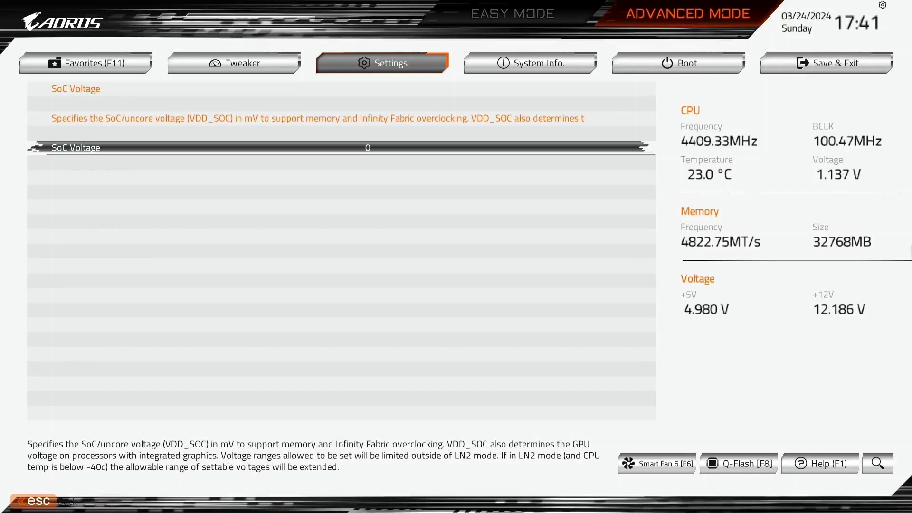
{"action": "type", "text": "1300"}
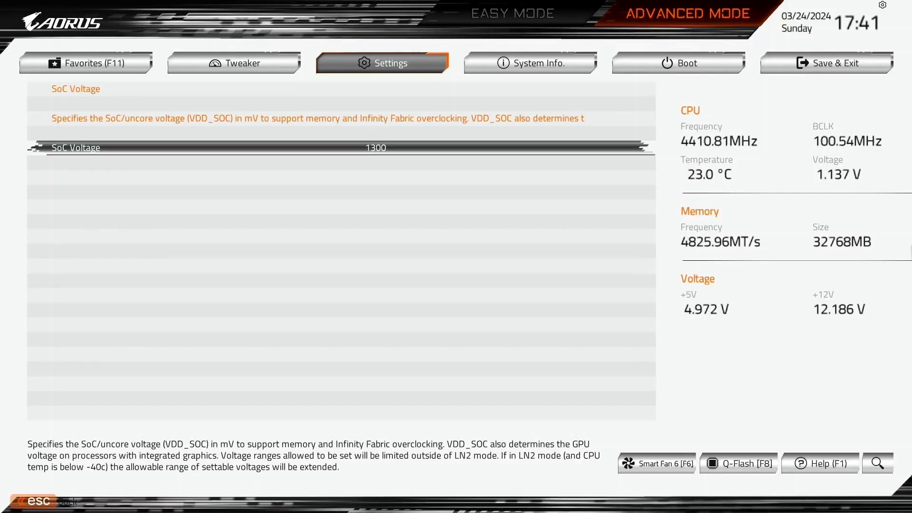
{"action": "key", "text": "Escape"}
- Bring up the Save & Exit confirmation (F10) listing every modified setting
{"action": "key", "text": "F10"}
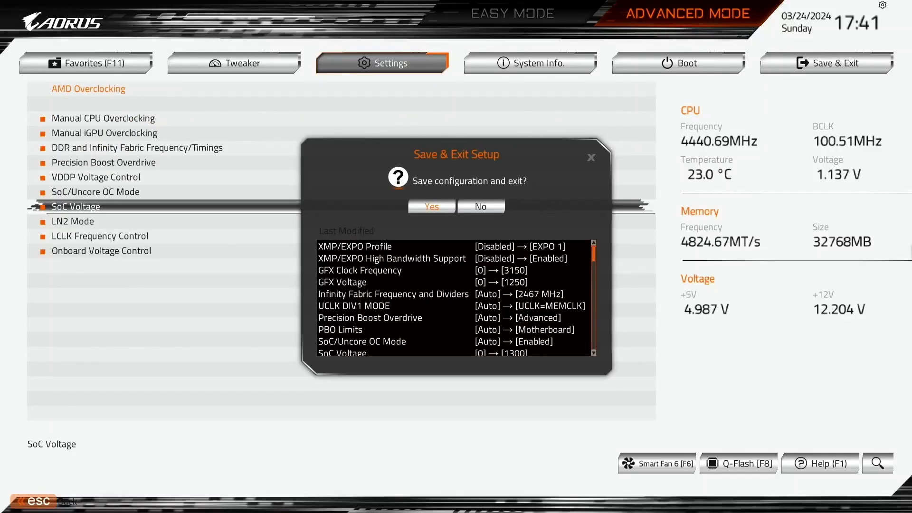